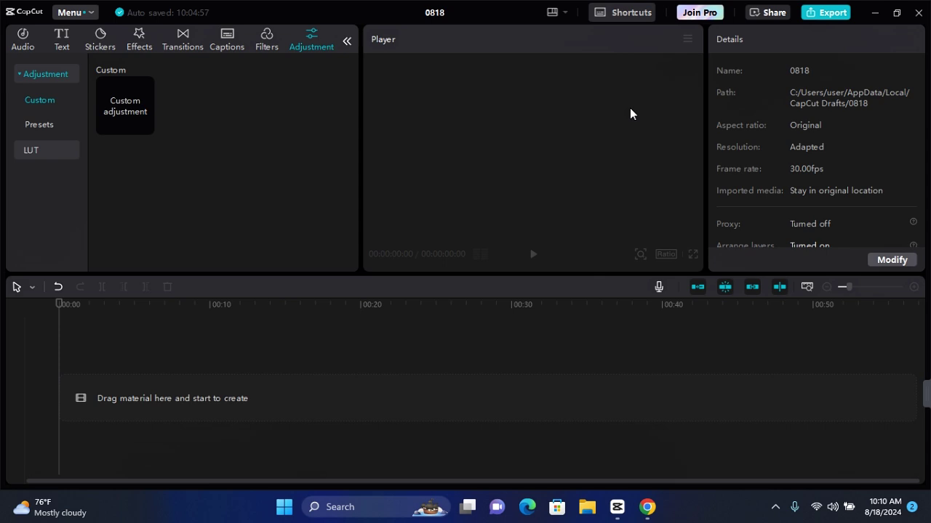
Bring the Pexels page for the 'Showing the New Workplace' video in front of CapCut.
left_click(645, 503)
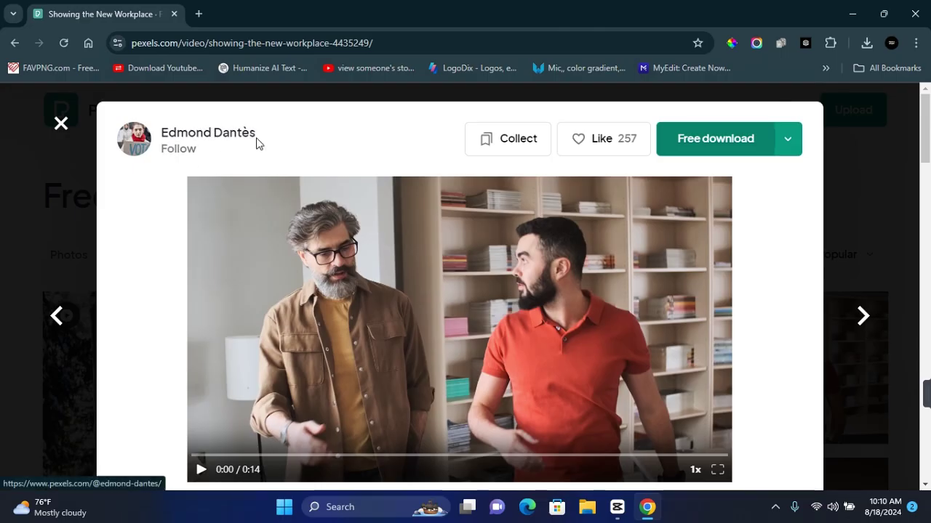
Preview the two-men office stock video and shrink the browser into a smaller window.
left_click(455, 346)
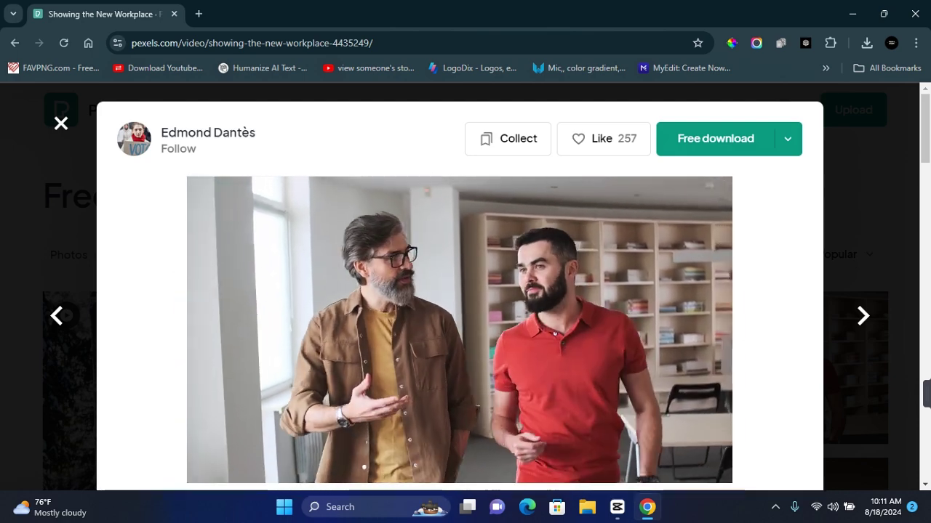
key("super+Down")
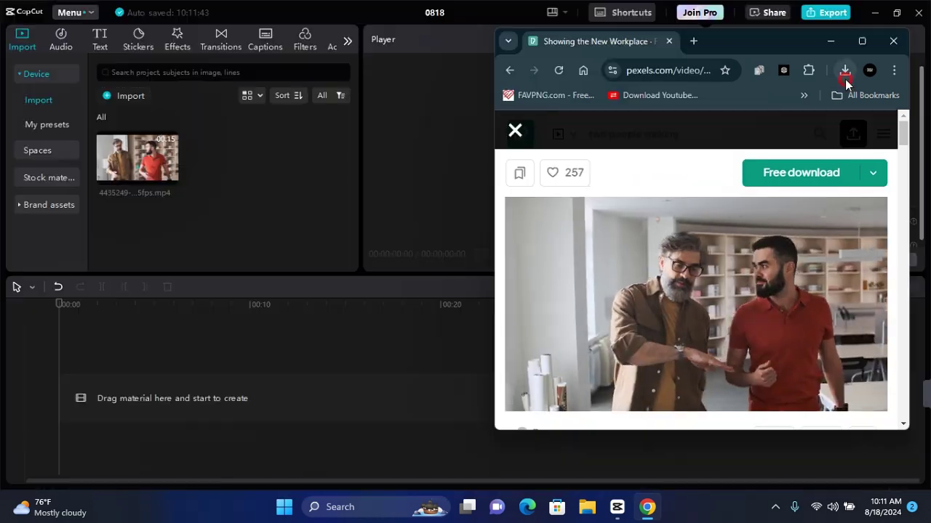
Add the downloaded 4435249-uhd_3840_2160_25fps.mp4 to the timeline and park the playhead near 4 seconds.
left_click(844, 70)
left_click_drag(698, 131, 295, 380)
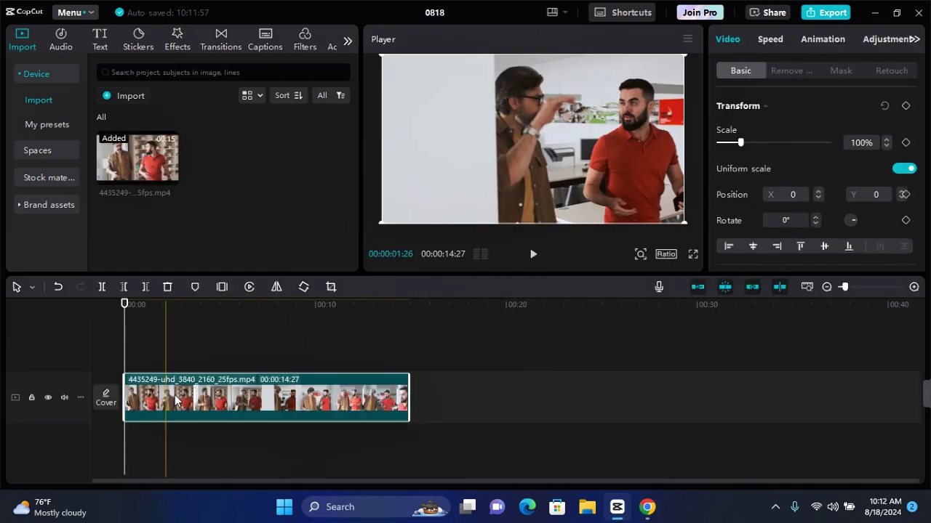
left_click(208, 402)
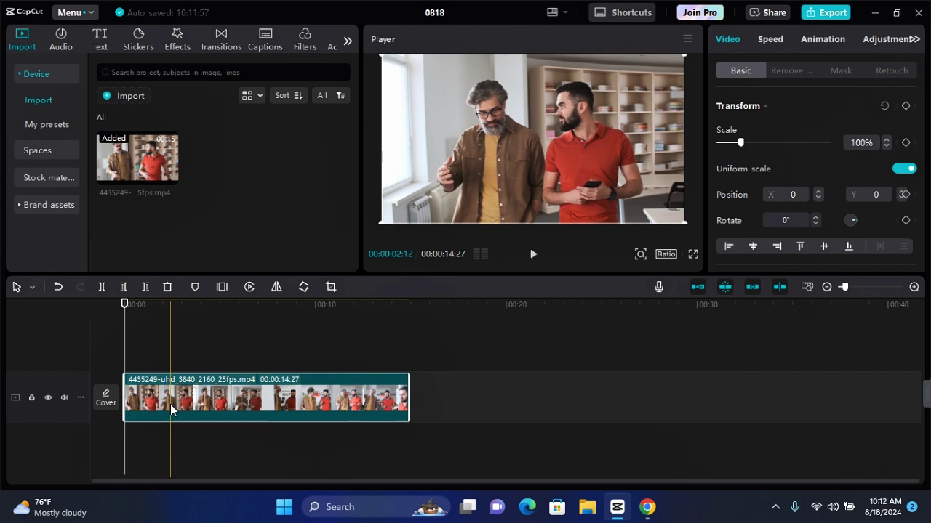
right_click(136, 397)
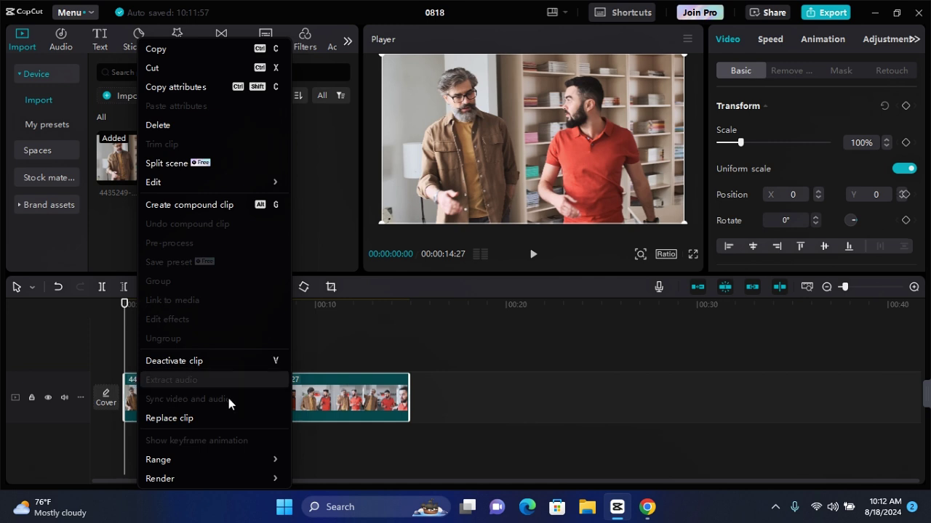
left_click(197, 362)
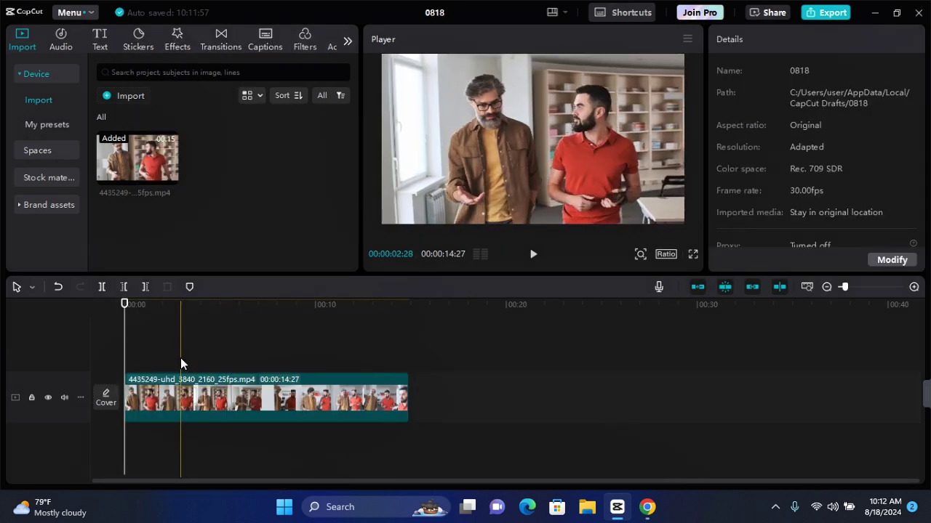
left_click_drag(132, 353, 207, 370)
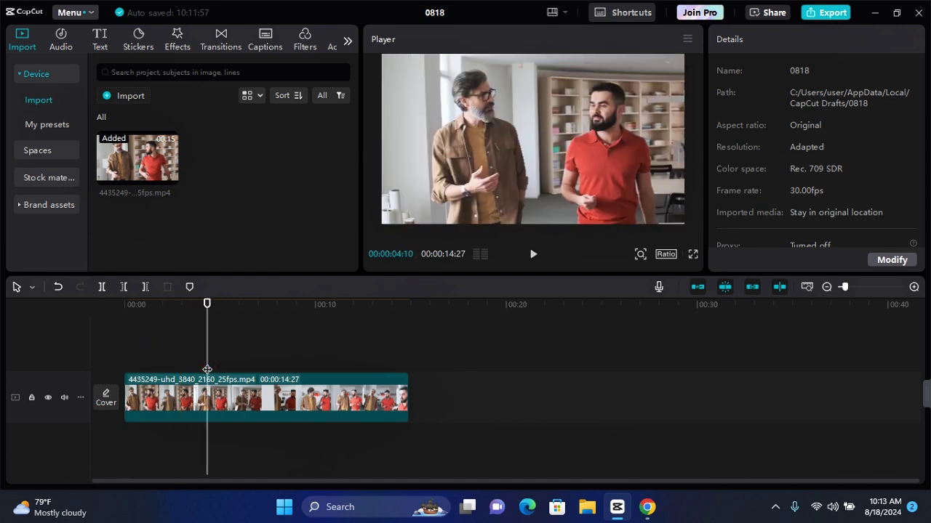
Split the clip at about 4 seconds and duplicate the first piece onto a new track above.
key("ctrl+b")
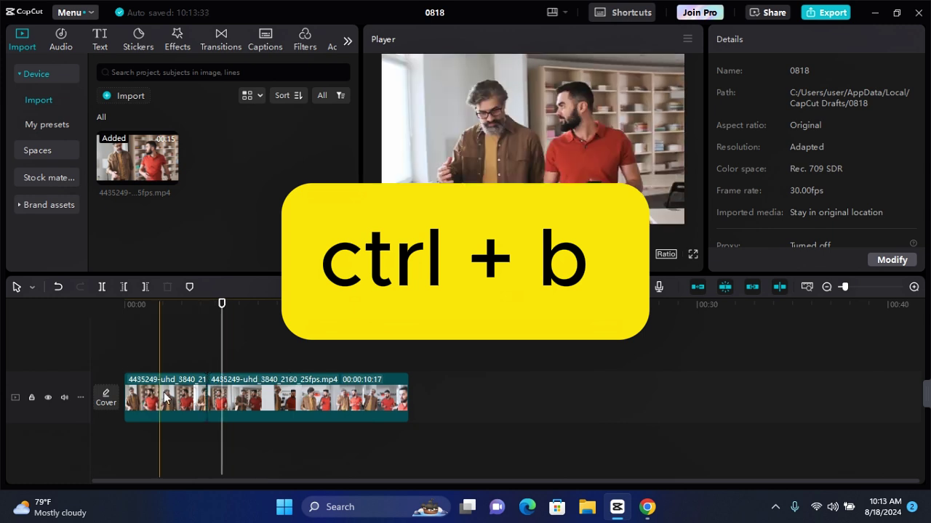
left_click(173, 396)
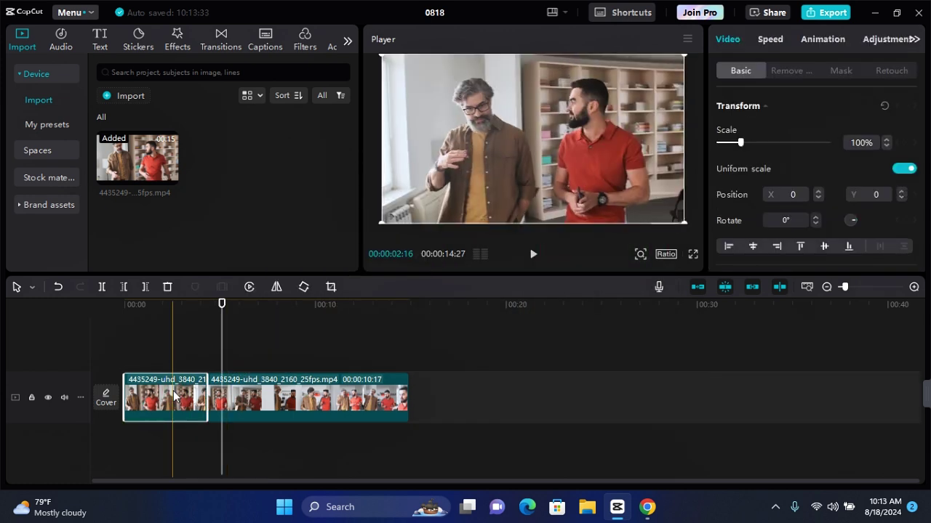
key("ctrl+c")
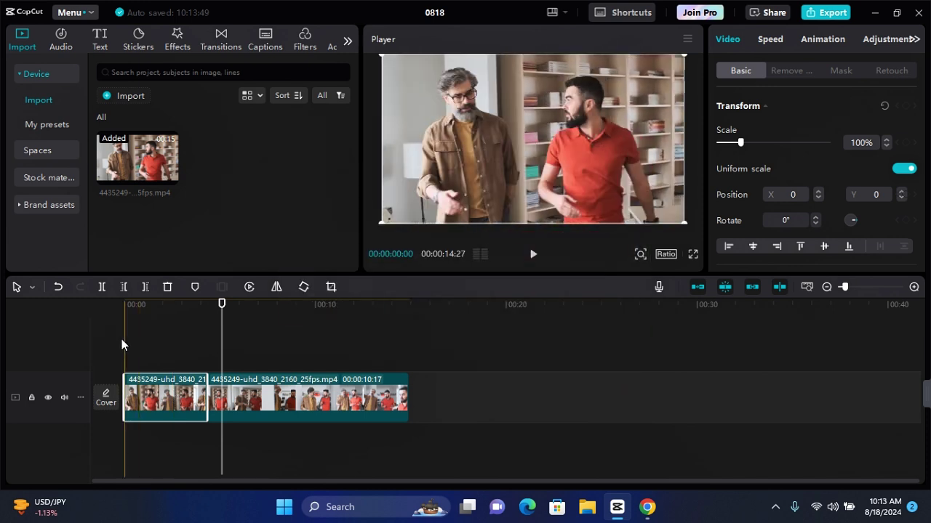
key("ctrl+v")
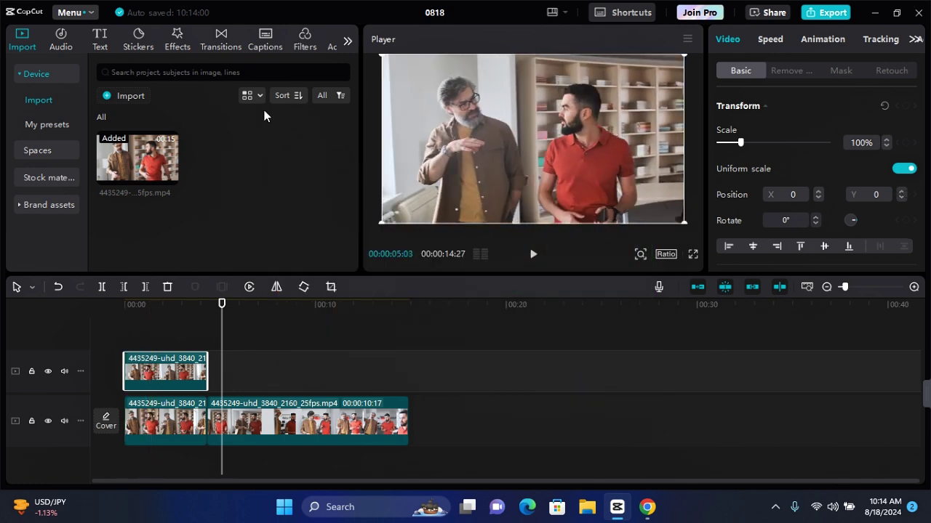
Apply the Lens Blur effect to the upper copy and lower its strength from 50 to 40.
left_click(178, 40)
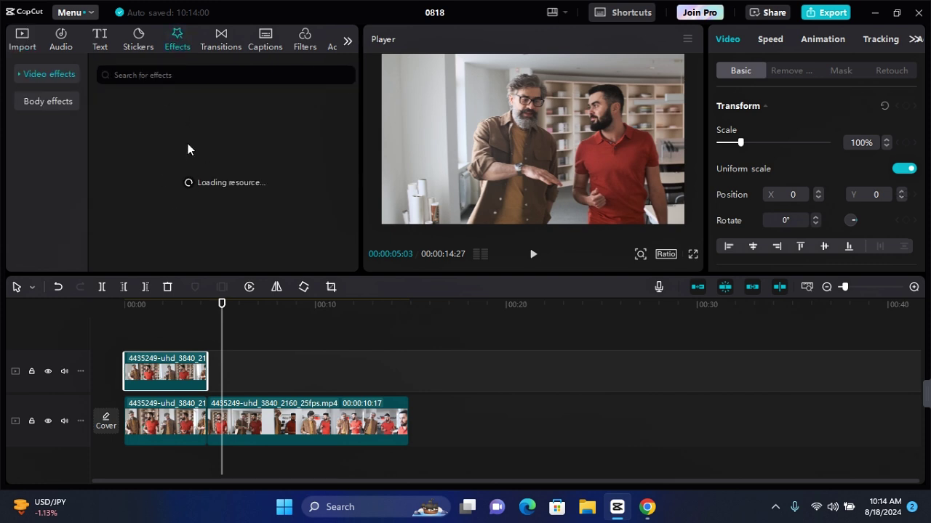
left_click(30, 75)
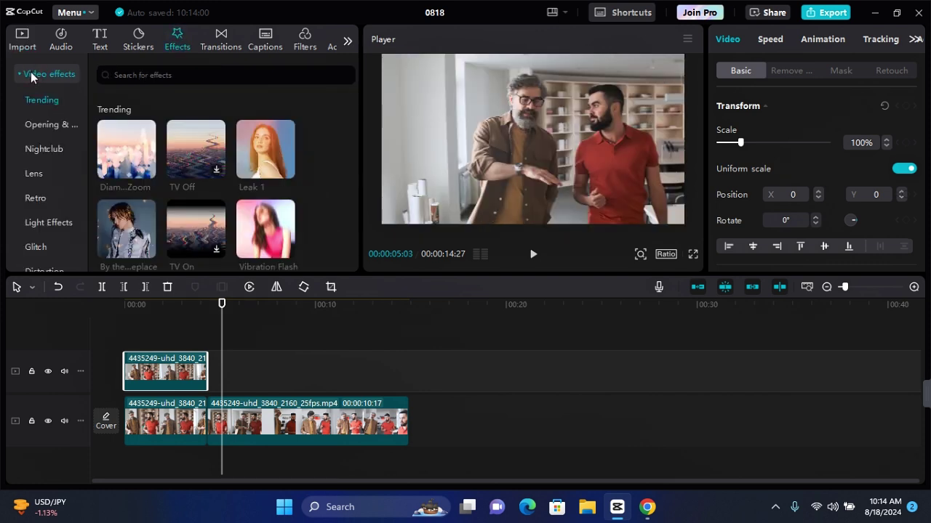
left_click(35, 174)
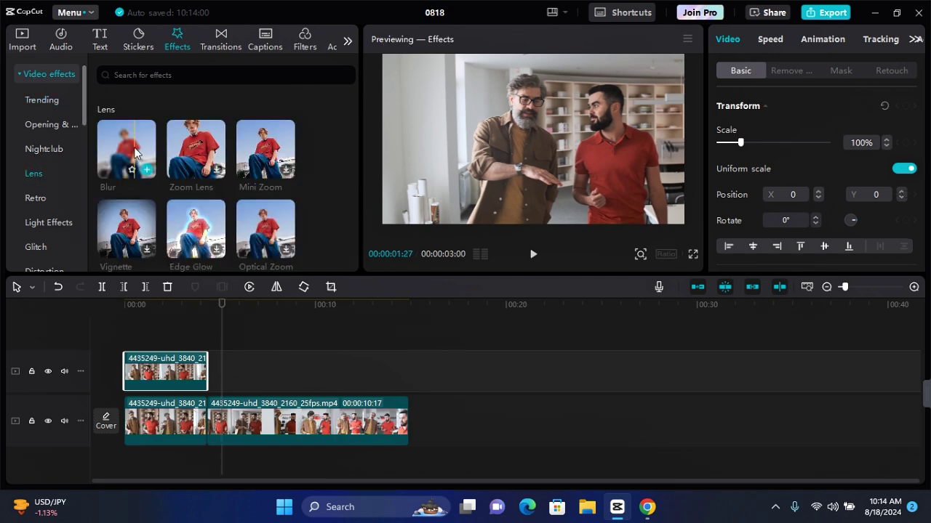
left_click(174, 232)
left_click_drag(175, 232, 155, 371)
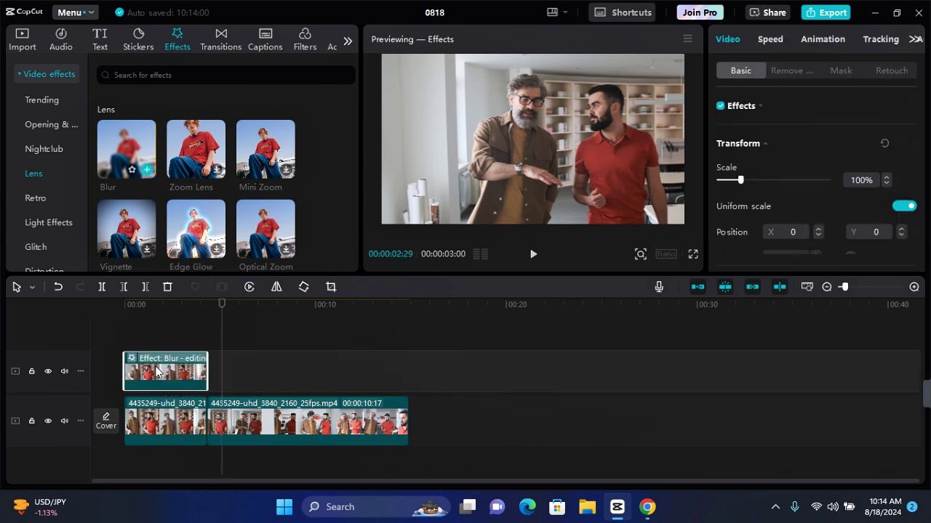
left_click(156, 372)
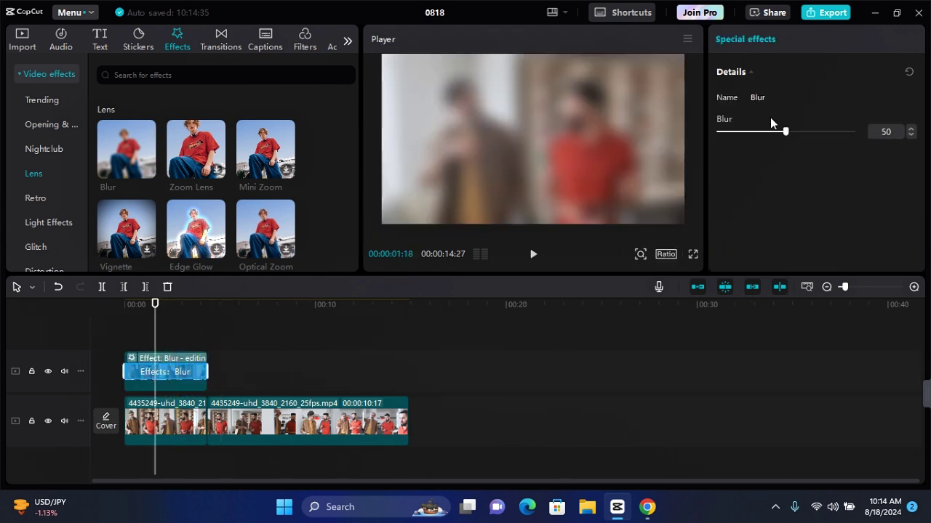
mouse_move(785, 131)
left_mouse_down()
mouse_move(743, 131)
mouse_move(771, 131)
left_mouse_up()
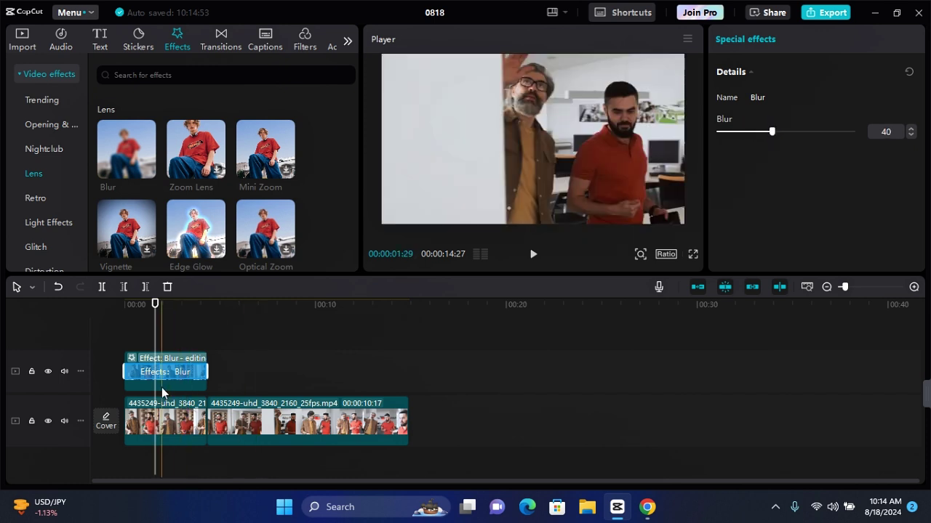
left_click(172, 386)
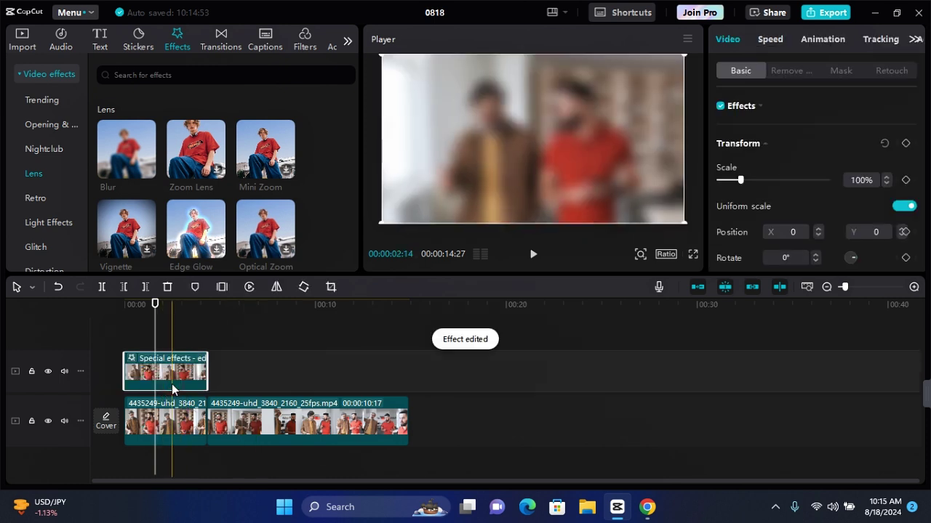
Fit a soft-edged circle mask over the brown-shirted man's face at the clip start.
left_click(840, 70)
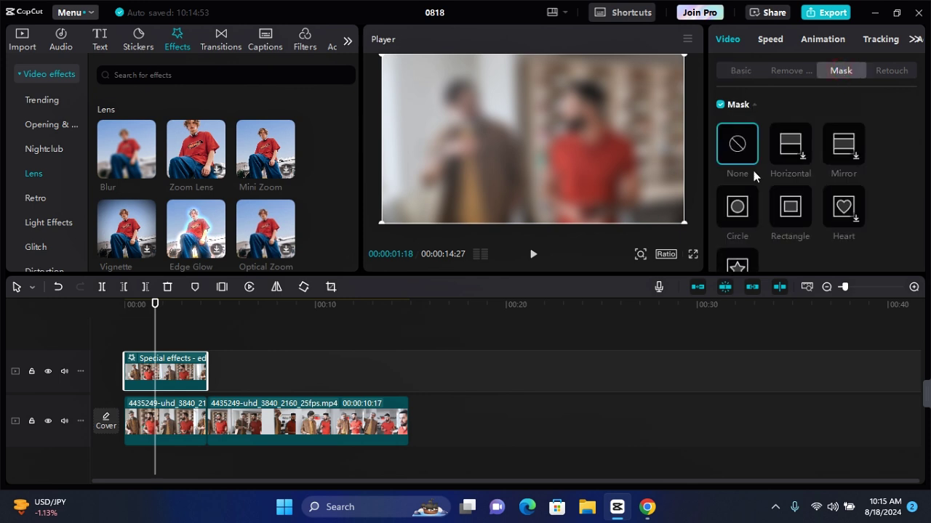
left_click(738, 207)
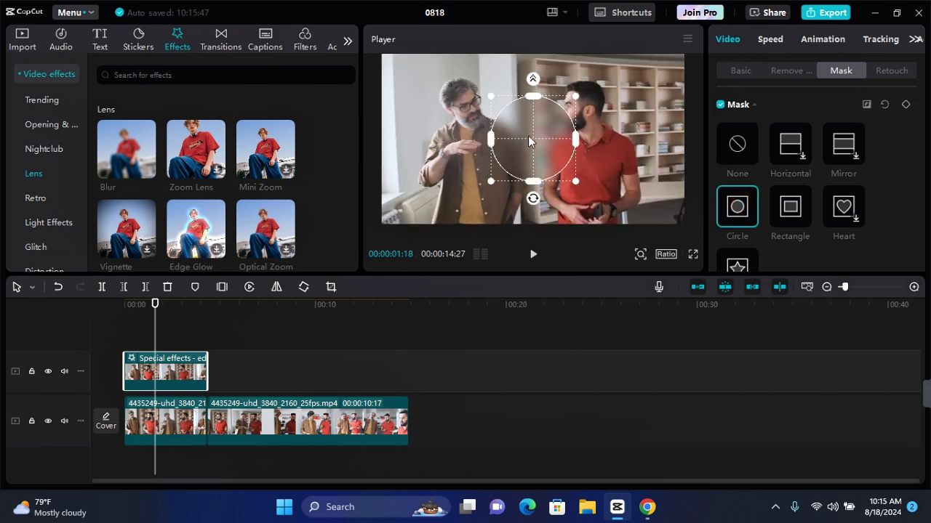
left_click_drag(533, 143, 468, 110)
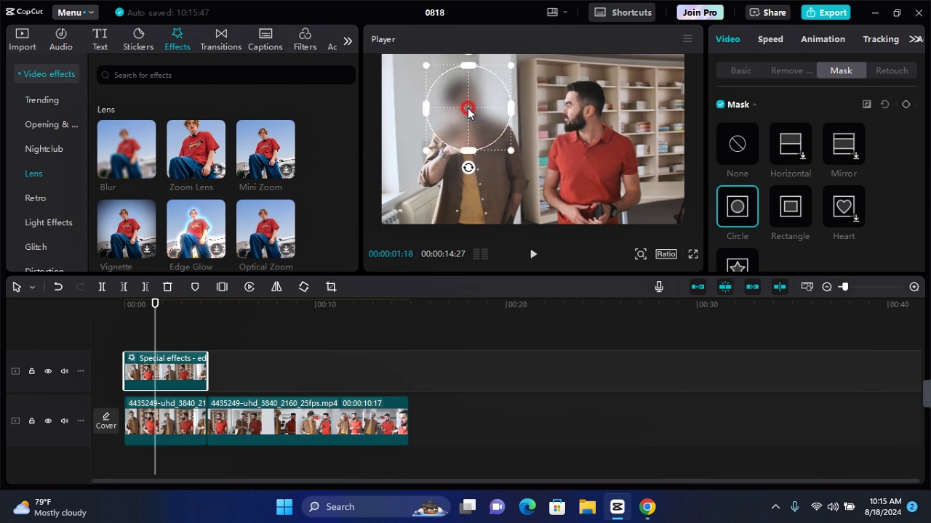
left_click_drag(510, 150, 492, 143)
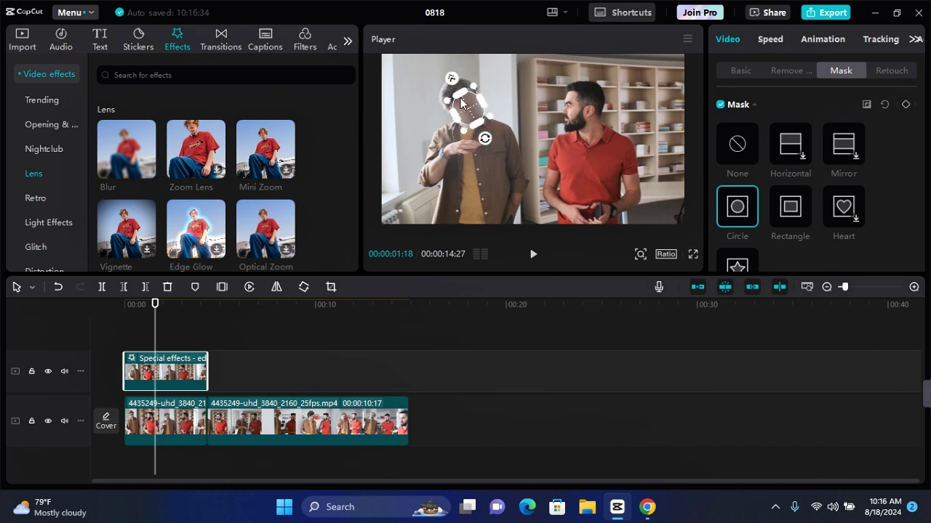
left_click_drag(452, 78, 449, 75)
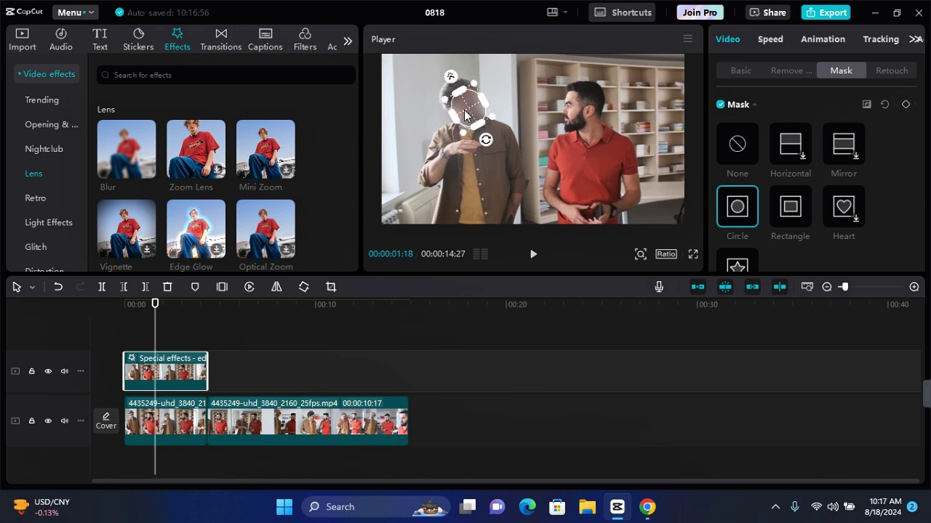
left_click_drag(154, 304, 109, 301)
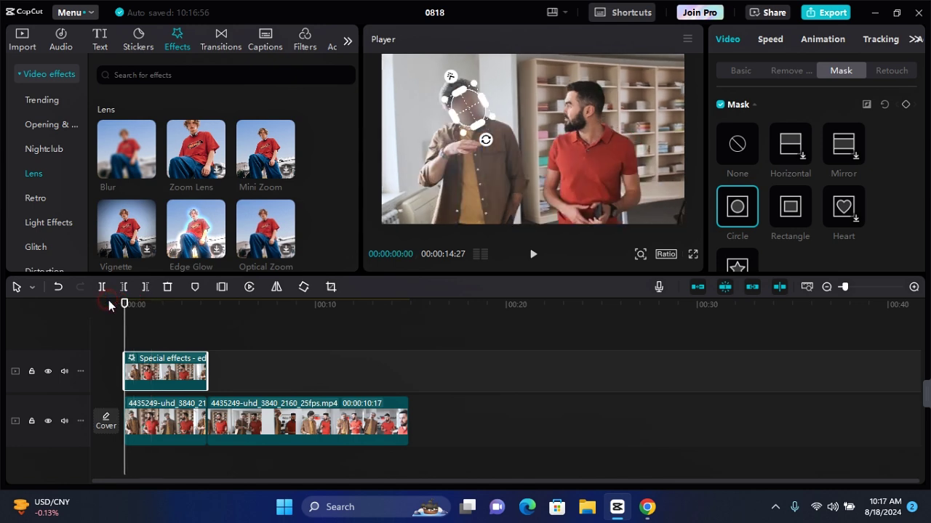
left_click_drag(466, 106, 460, 99)
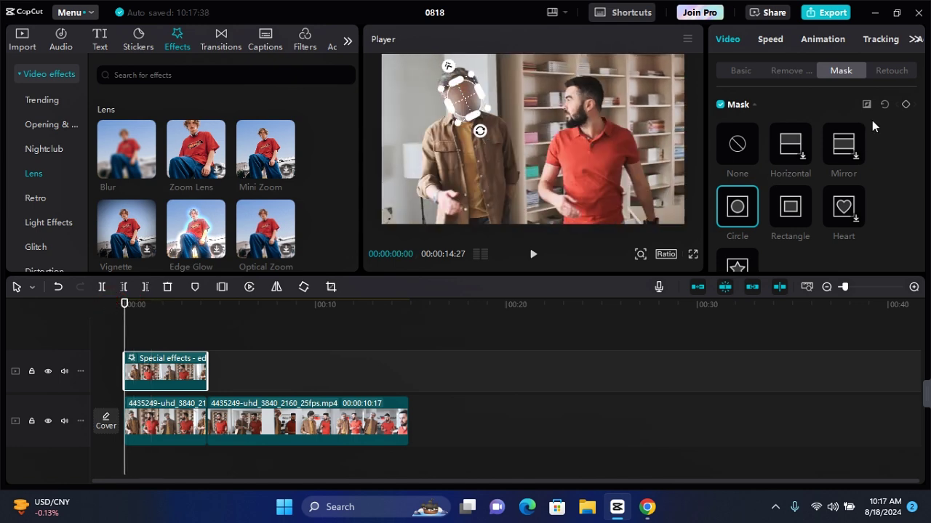
Keyframe the circle mask frame by frame from the start so it tracks the man's moving face.
left_click(905, 106)
scroll(191, 329, "up", 2)
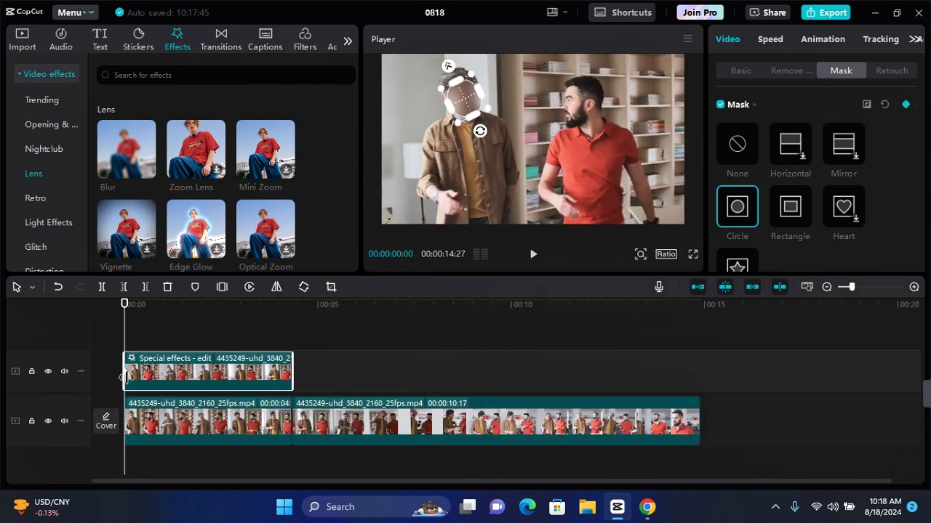
left_click(125, 330)
left_click_drag(126, 335, 130, 341)
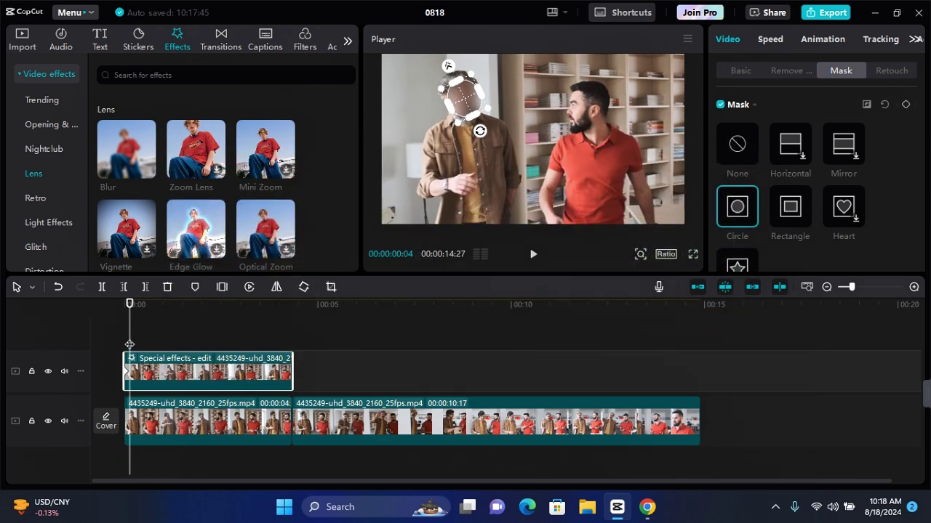
left_click_drag(465, 99, 462, 93)
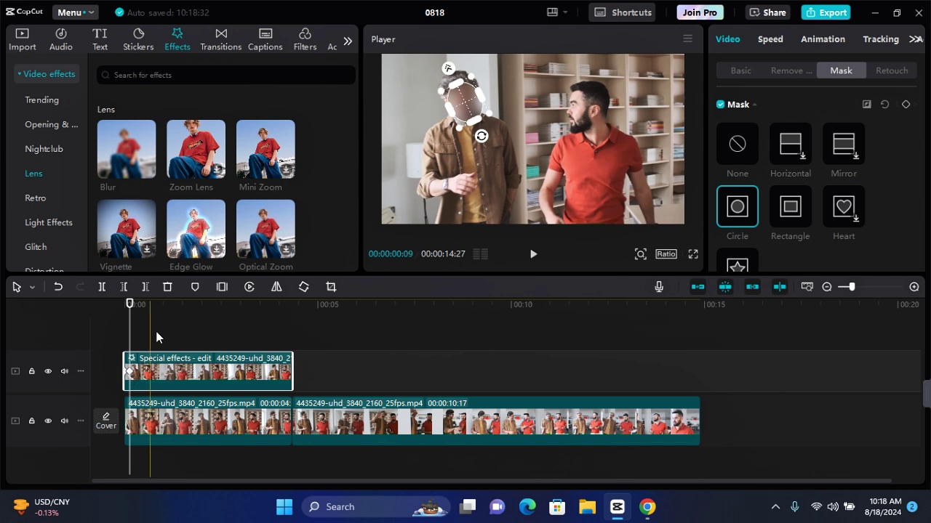
left_click(135, 333)
left_click_drag(465, 102, 469, 107)
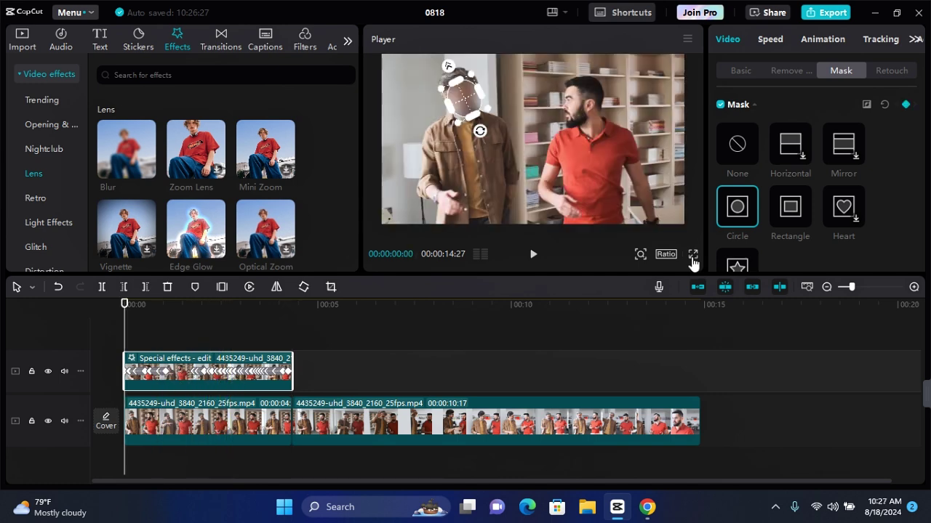
left_click(692, 255)
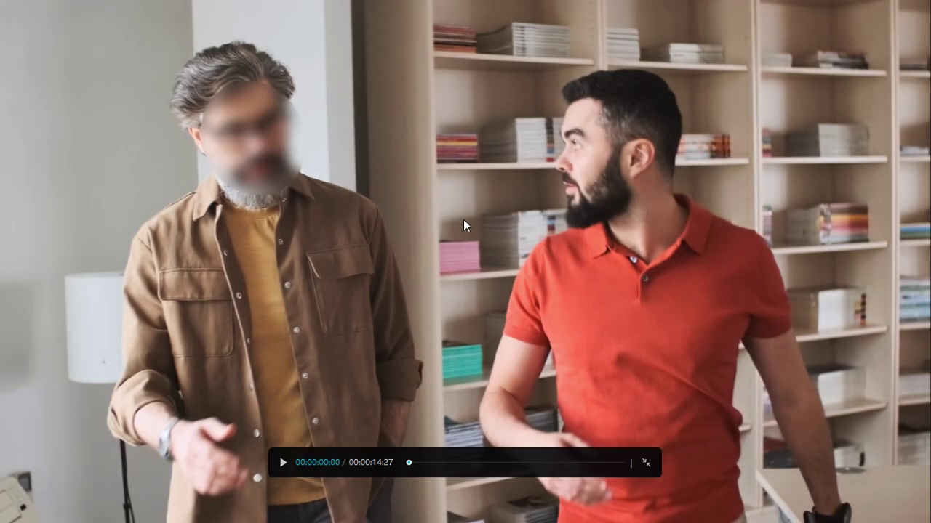
key("space")
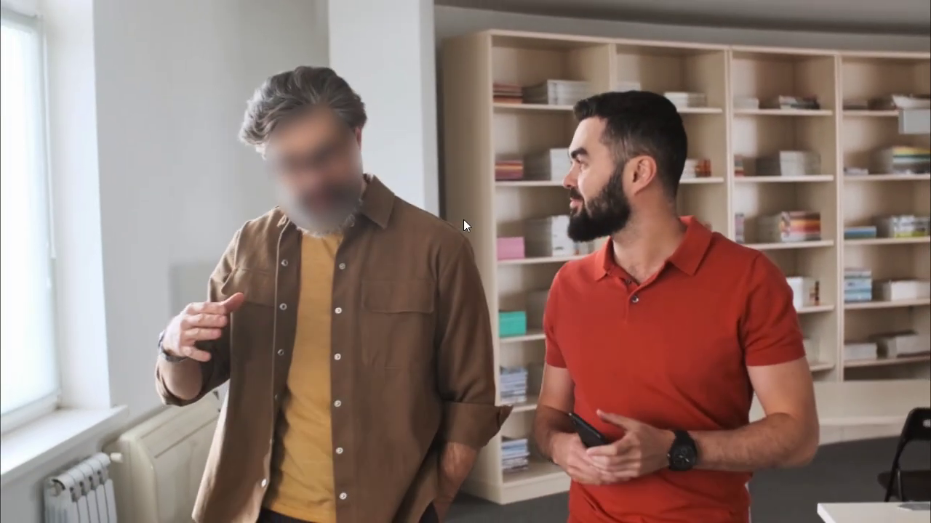
key("Escape")
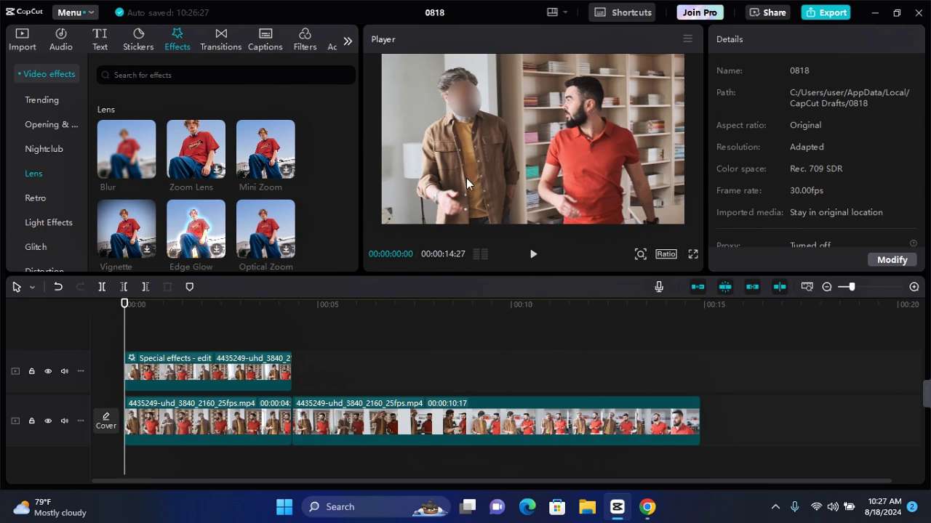
Remove the second main-track clip so only the blurred opening remains.
left_click(252, 358)
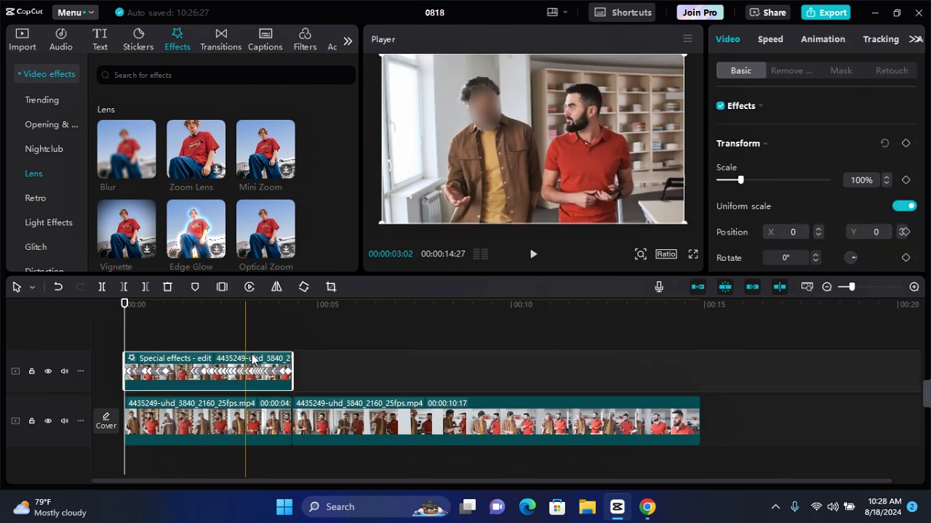
left_click(353, 420)
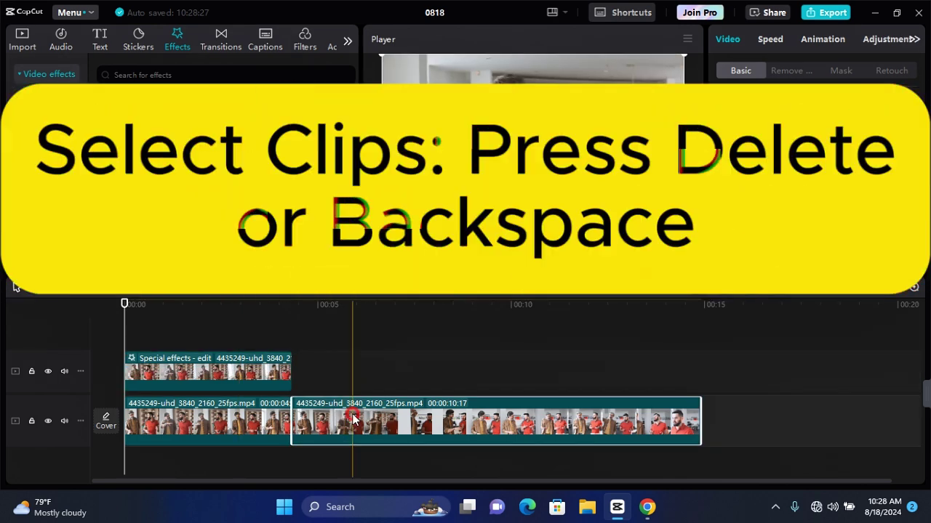
key("Delete")
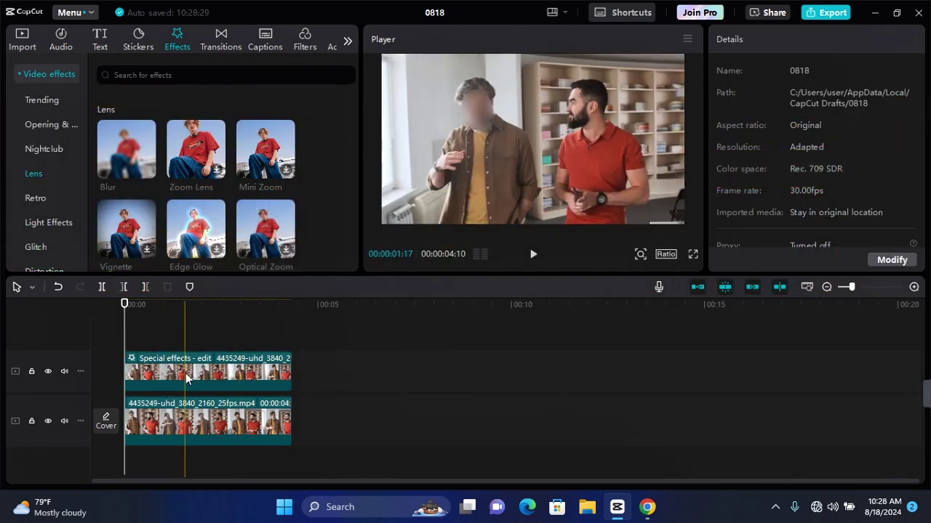
Export the 5-second video as 0818(1) at 720P, then restore the deleted 10:17 clip.
left_click(823, 15)
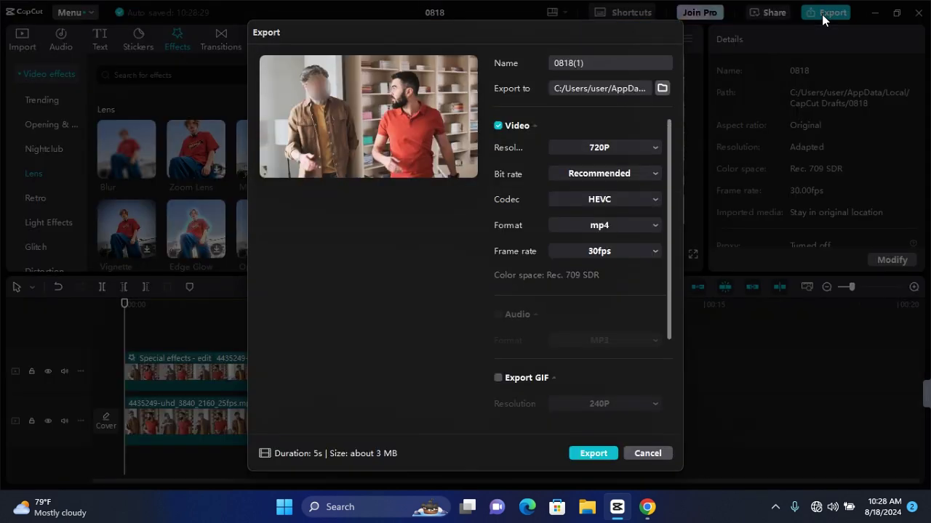
left_click(579, 452)
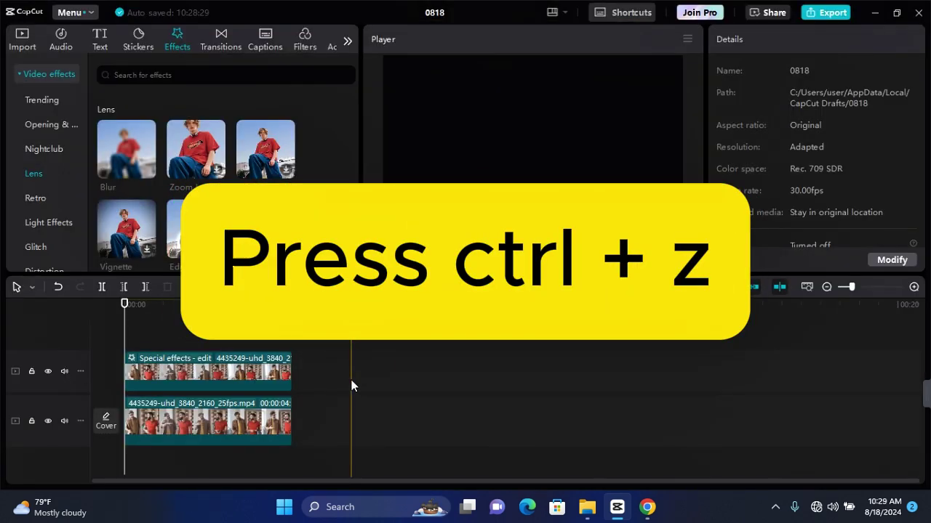
key("ctrl+z")
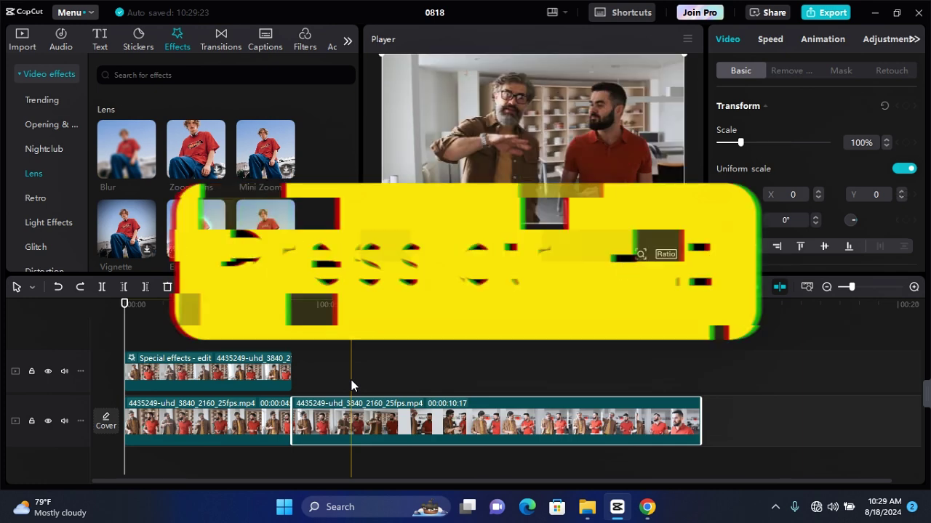
Replace the original opening clip with the exported 0818(1).mp4 at the start of the main track.
left_click(237, 443)
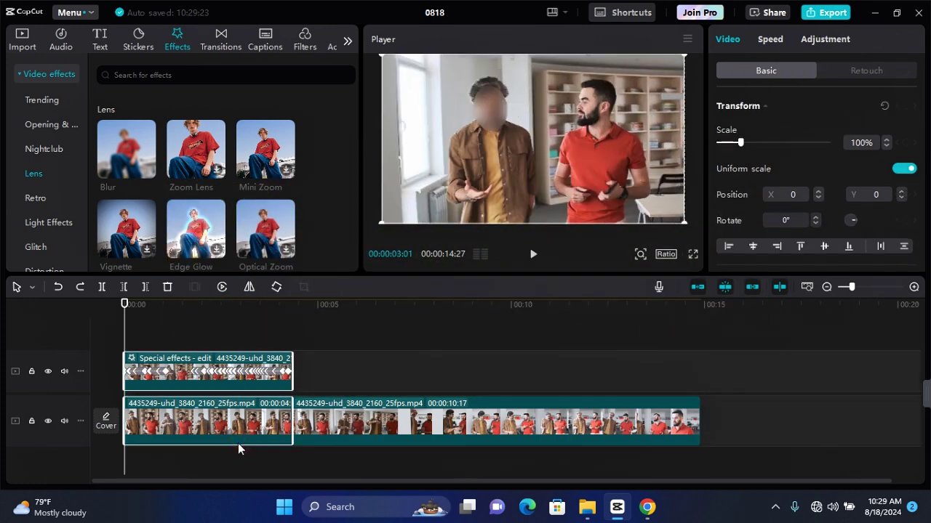
key("Delete")
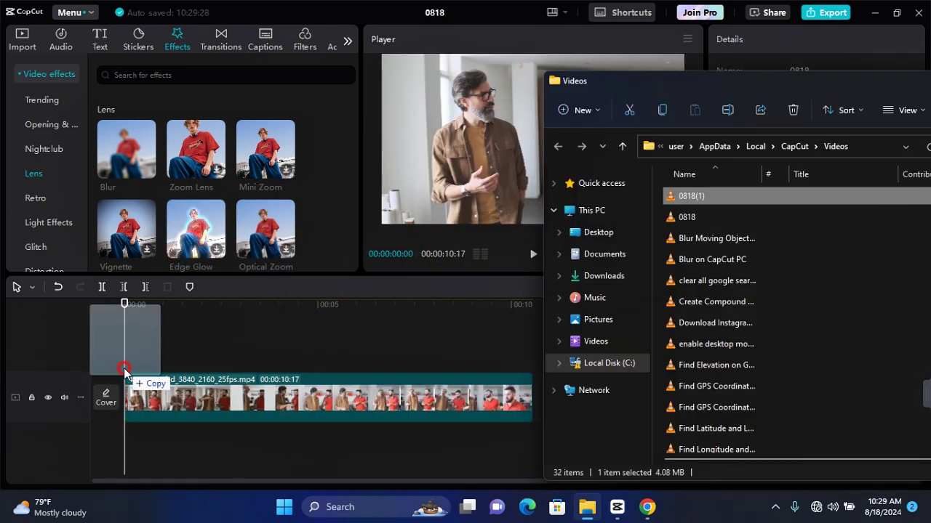
mouse_move(124, 383)
left_mouse_down()
mouse_move(139, 380)
mouse_move(124, 367)
left_mouse_up()
left_click_drag(196, 367, 163, 405)
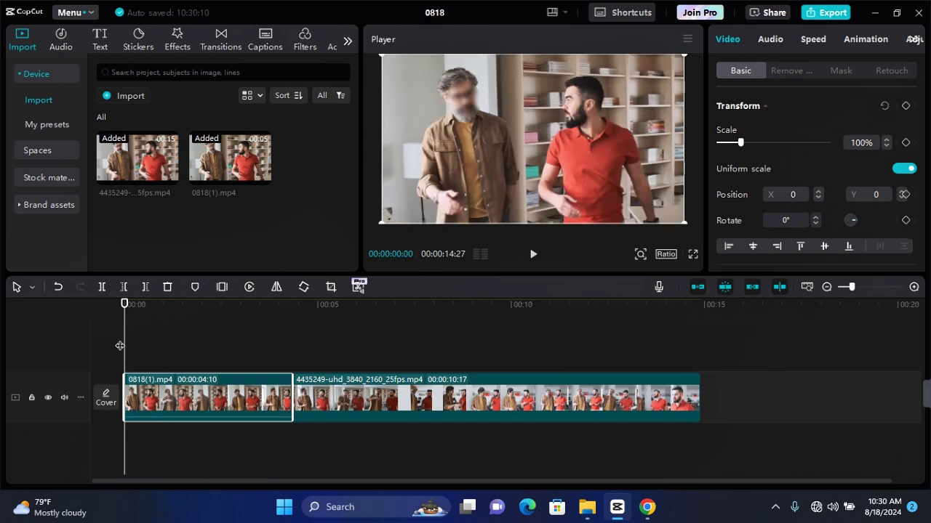
Paste a copy of 0818(1).mp4 onto a track above and give it a Lens Blur at strength 29.
key("ctrl+v")
left_click(177, 40)
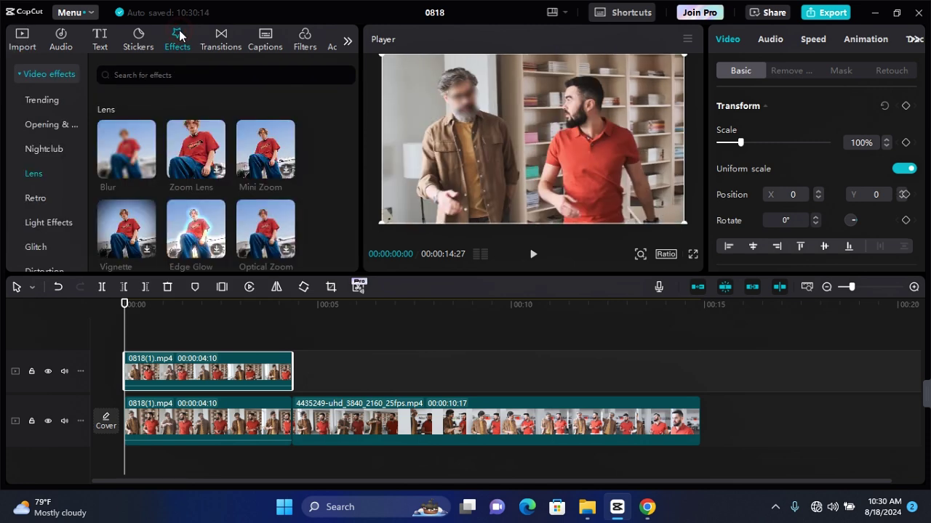
left_click_drag(133, 171, 181, 366)
left_click_drag(787, 128, 756, 133)
left_click(224, 392)
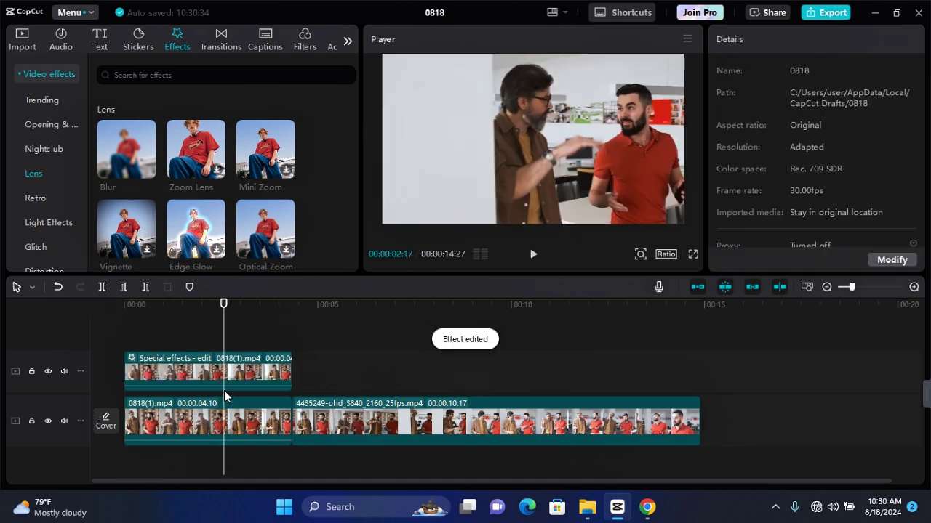
left_click(840, 70)
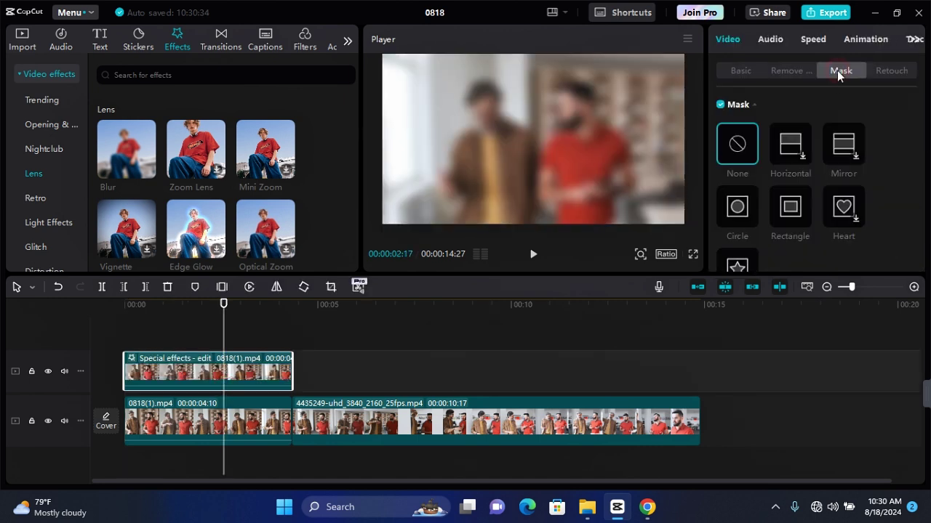
Apply a circle mask and fit it over the red-shirted man's head at 0:00.
left_click(738, 206)
left_click_drag(547, 153, 564, 117)
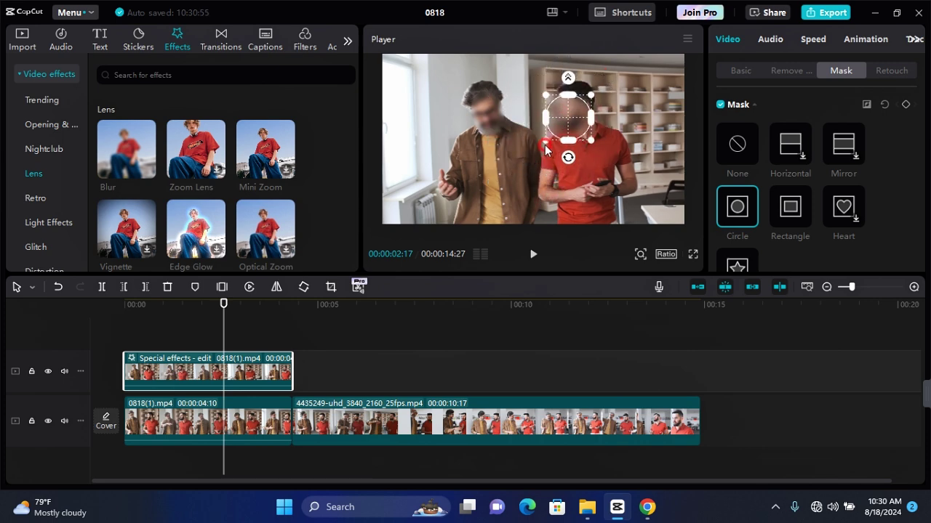
left_click_drag(138, 307, 104, 314)
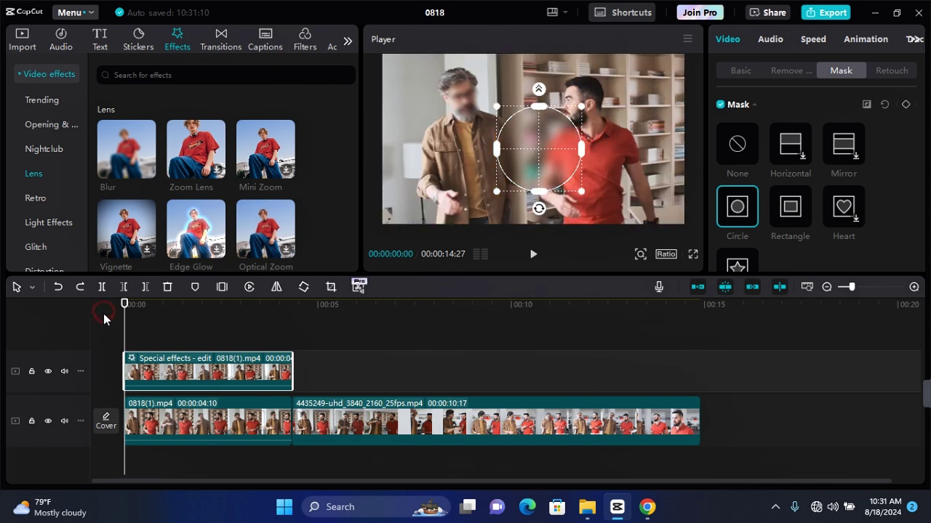
left_click_drag(538, 149, 596, 130)
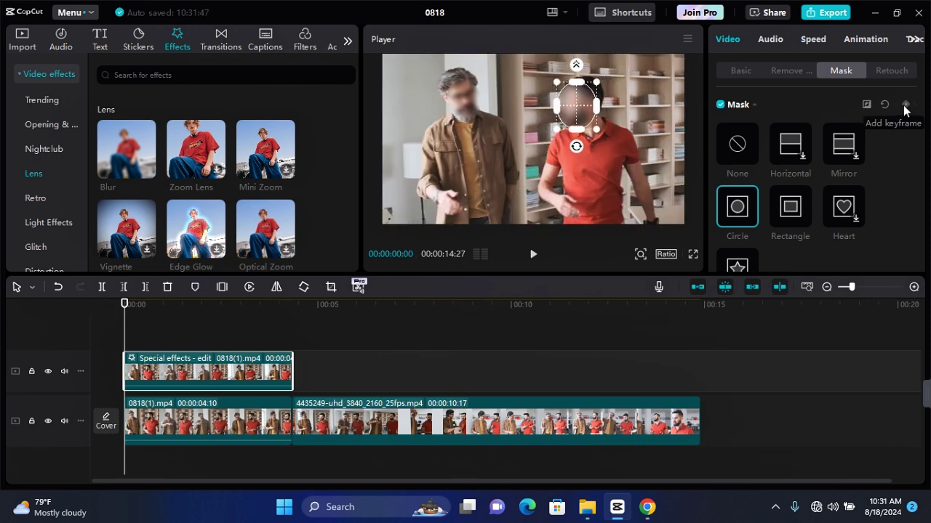
Record a mask keyframe at the clip start for the red-shirted man's circle mask.
left_click(906, 104)
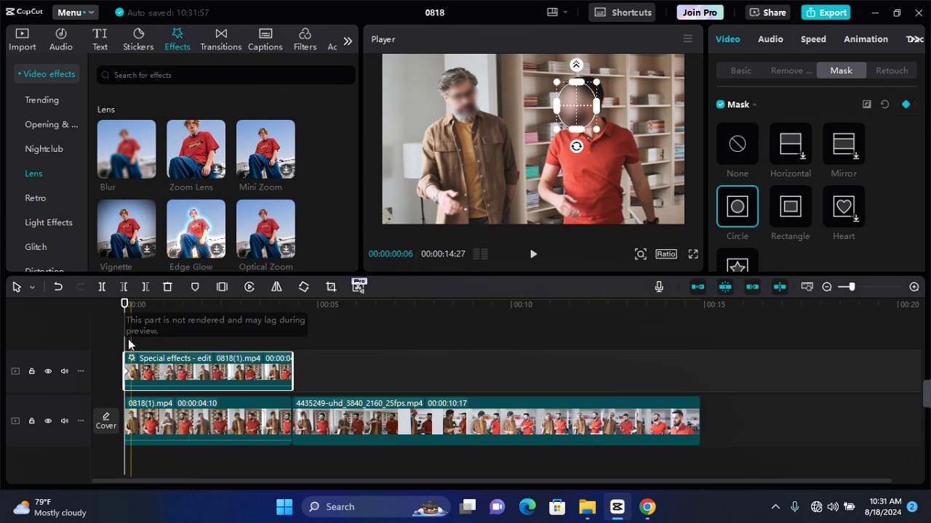